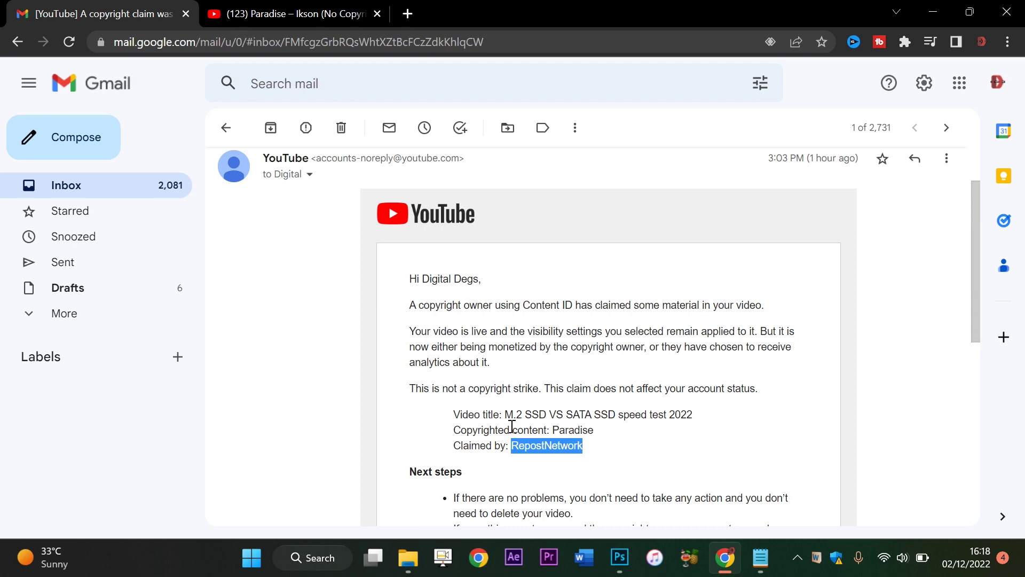
- Highlight the song Paradise and claimant RepostNetwork in the claim email, then scroll to Next steps
drag(551, 429, 599, 445)
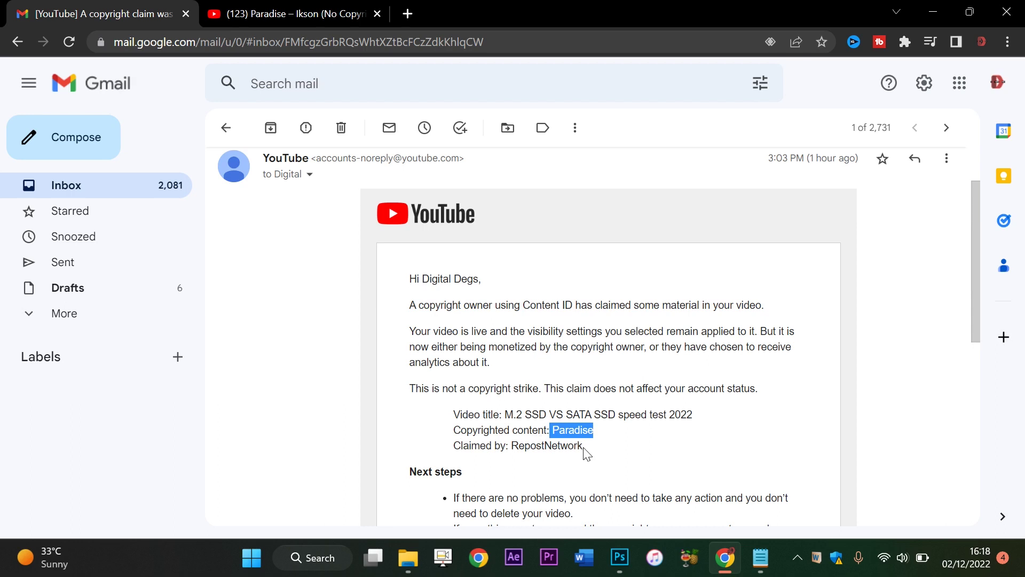
drag(584, 446, 514, 449)
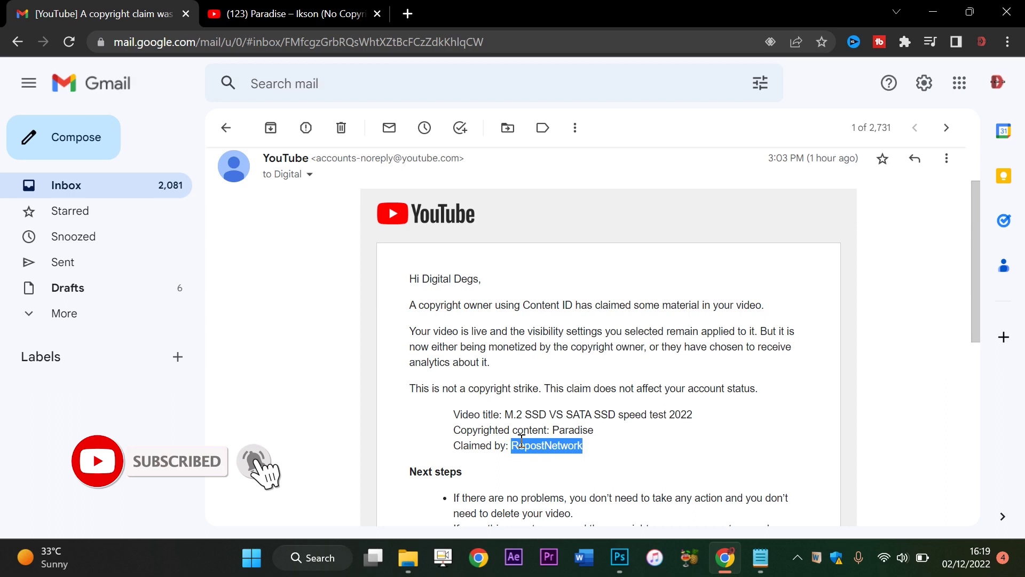
click(583, 448)
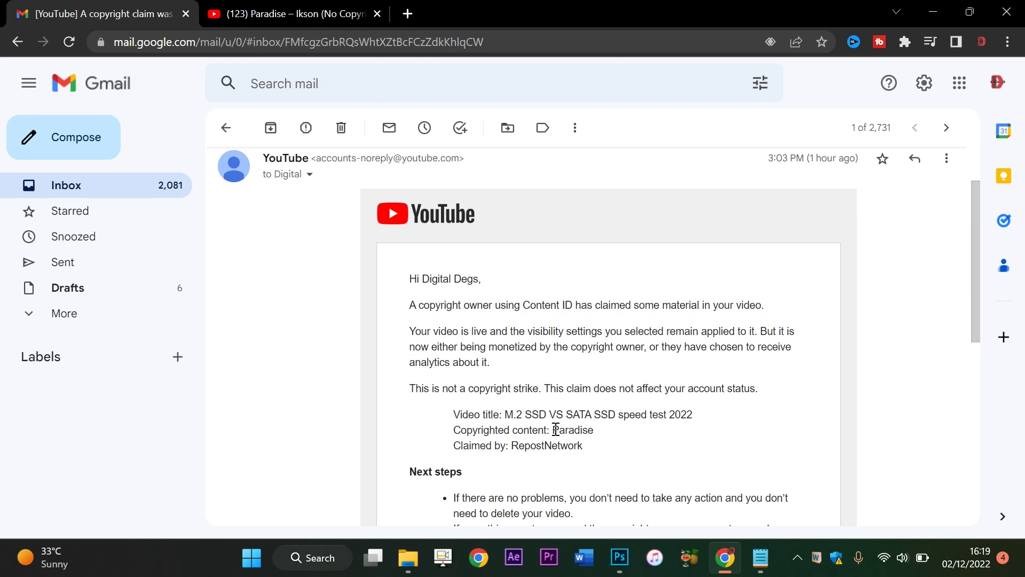
drag(553, 429, 597, 435)
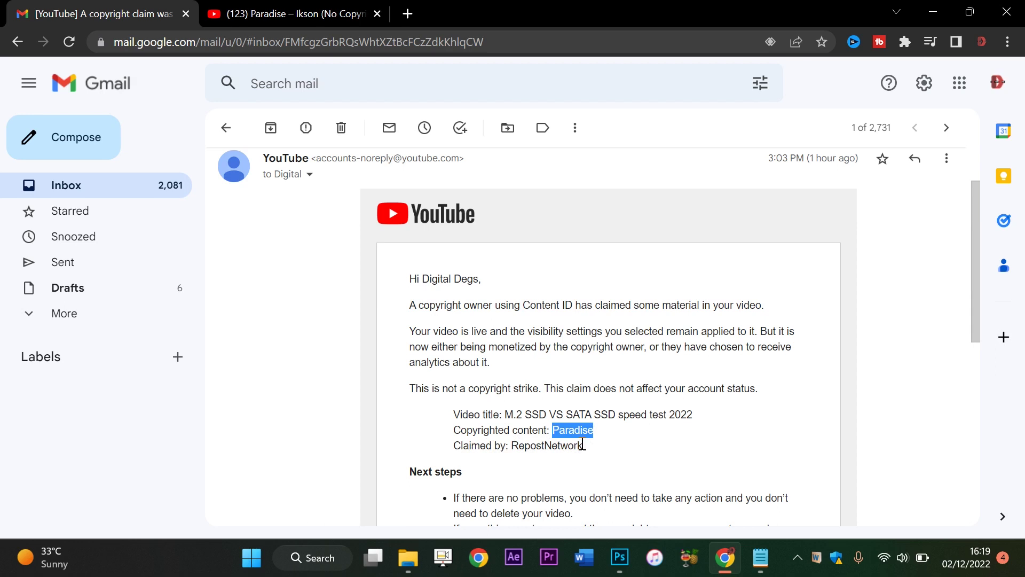
scroll(603, 435, down, 3)
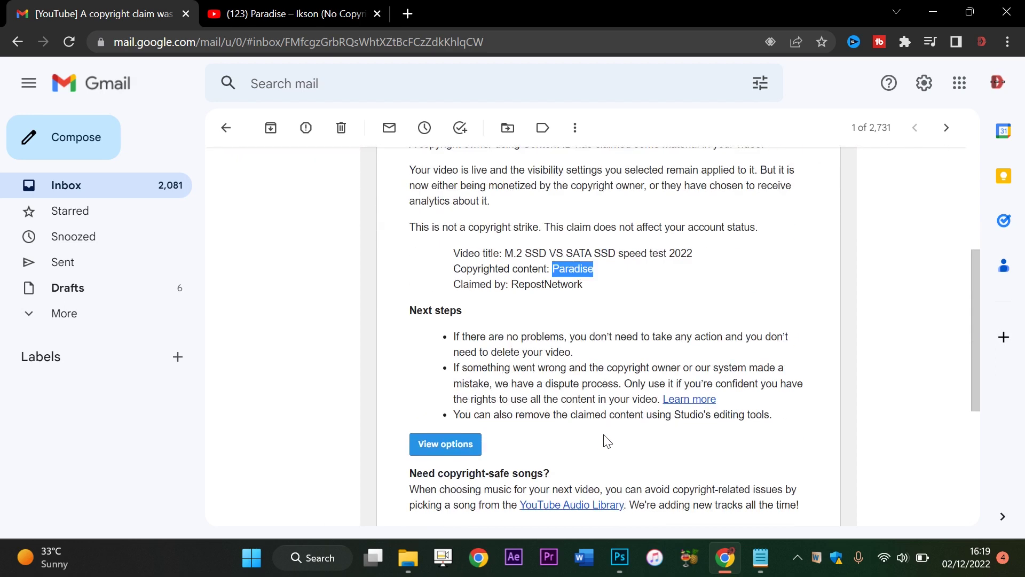
scroll(607, 441, down, 2)
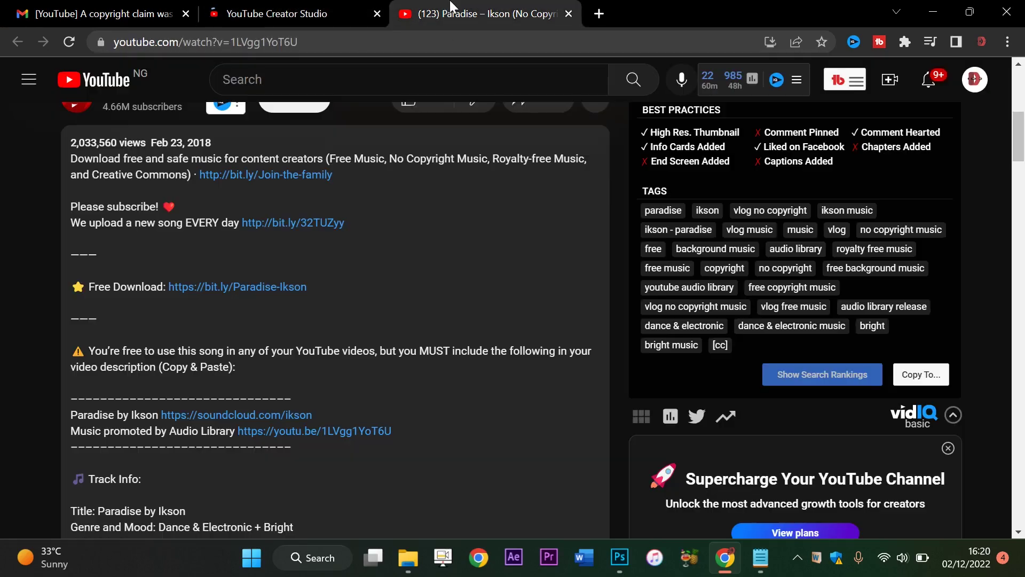
- Expand the Paradise – Ikson video description and scroll down to its free-use and credit terms
scroll(513, 208, up, 6)
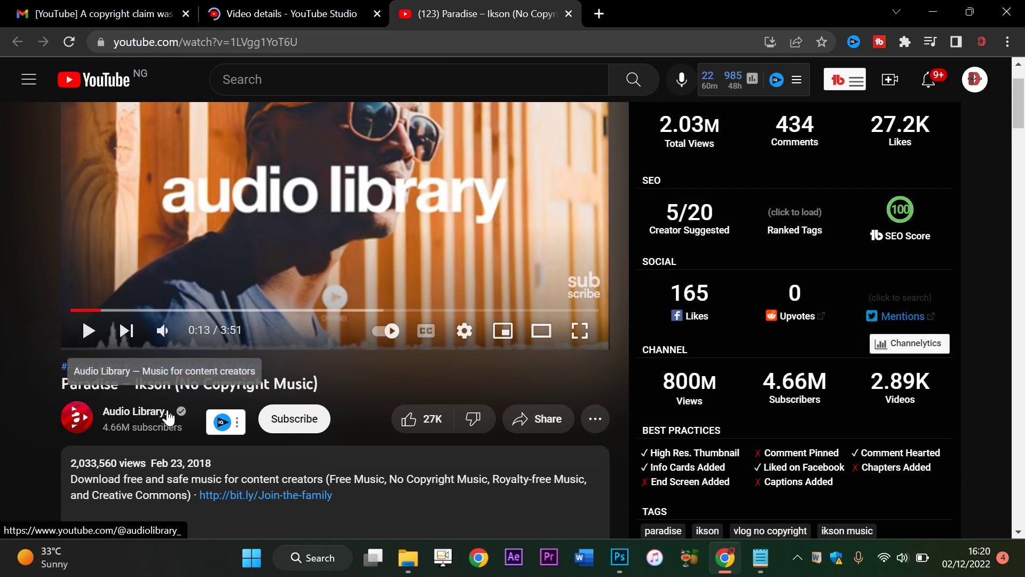
click(133, 450)
scroll(133, 443, down, 6)
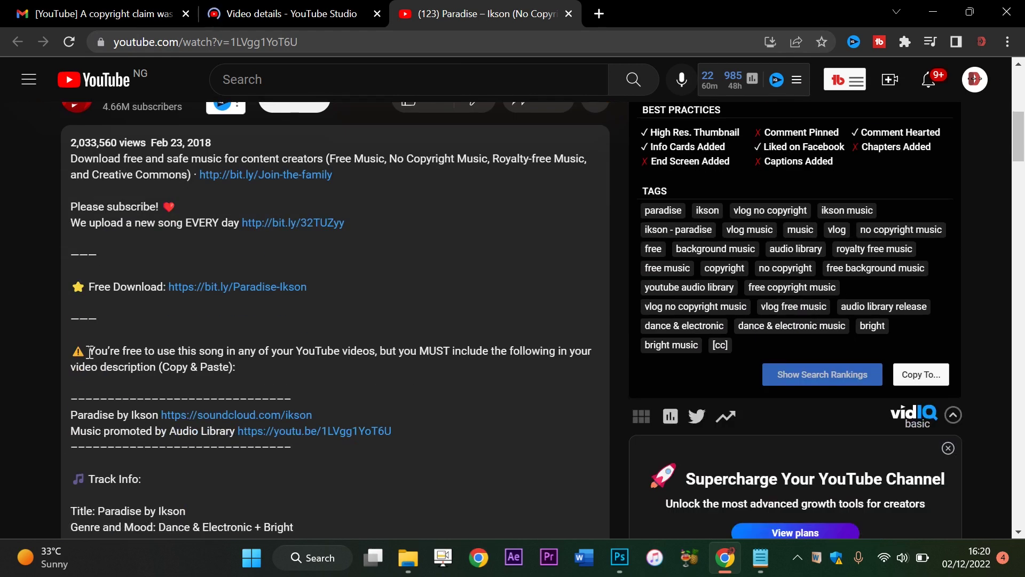
scroll(91, 353, down, 1)
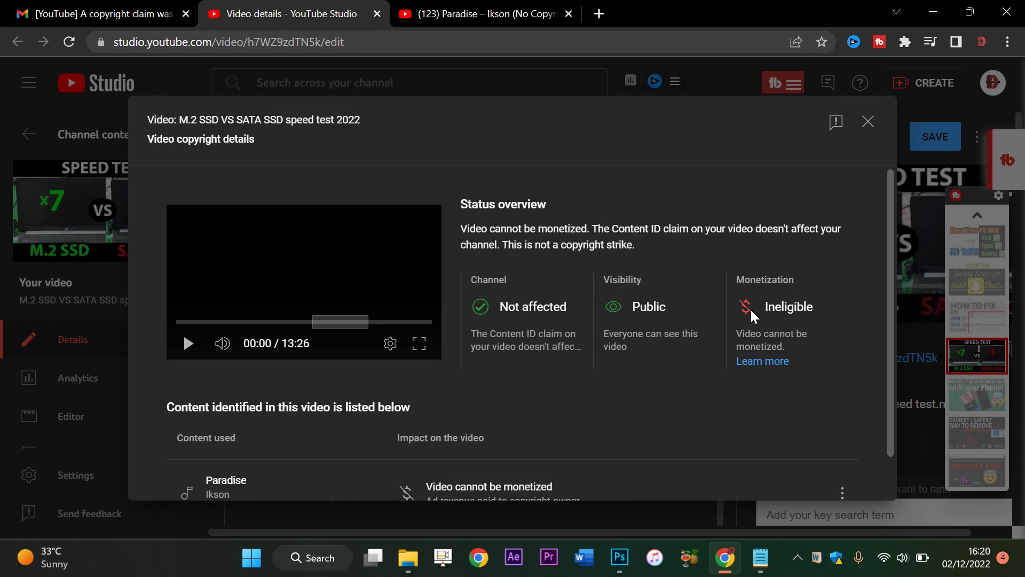
- Scroll to the Paradise claim row in Video copyright details and inspect its impact entry
scroll(537, 414, down, 1)
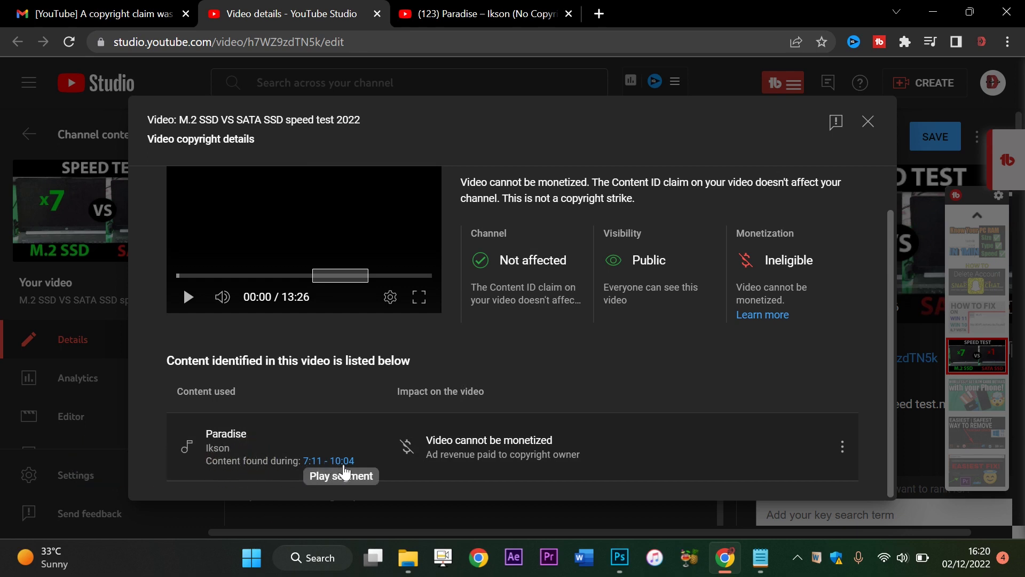
mouse_move(483, 460)
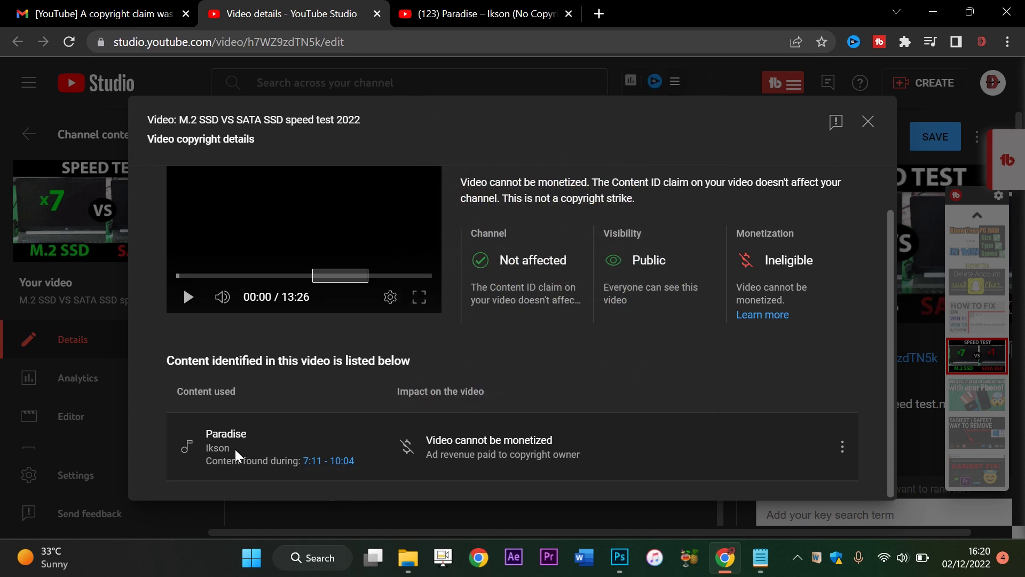
mouse_move(446, 445)
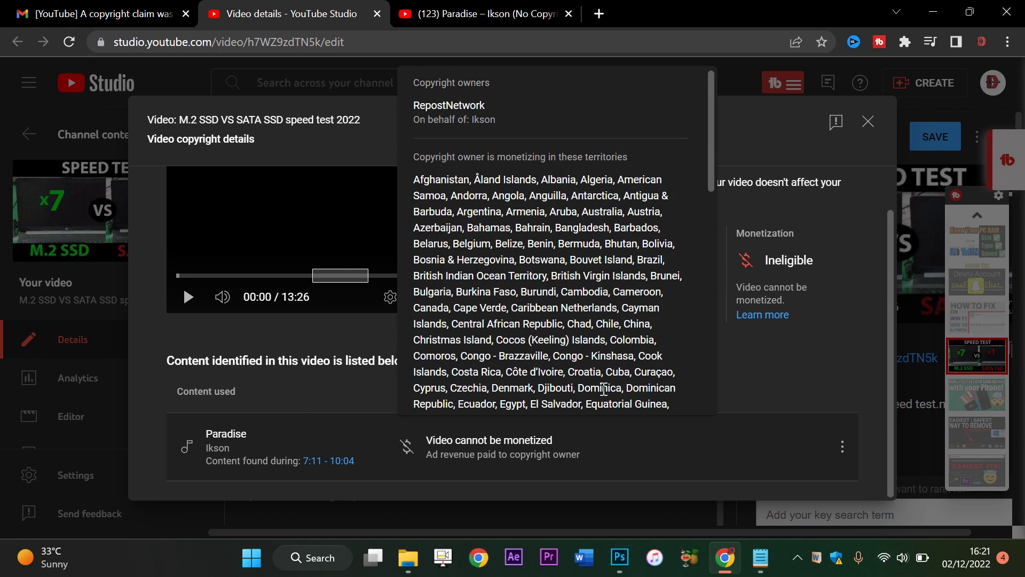
- Open the Paradise claim's Actions menu showing Trim, Replace, Mute and Dispute
scroll(604, 396, down, 10)
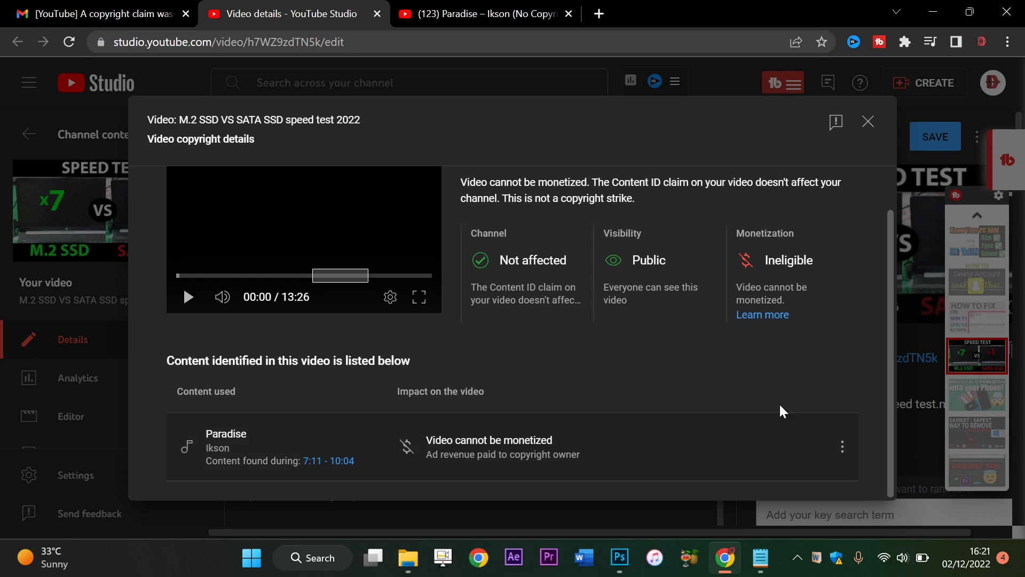
click(842, 449)
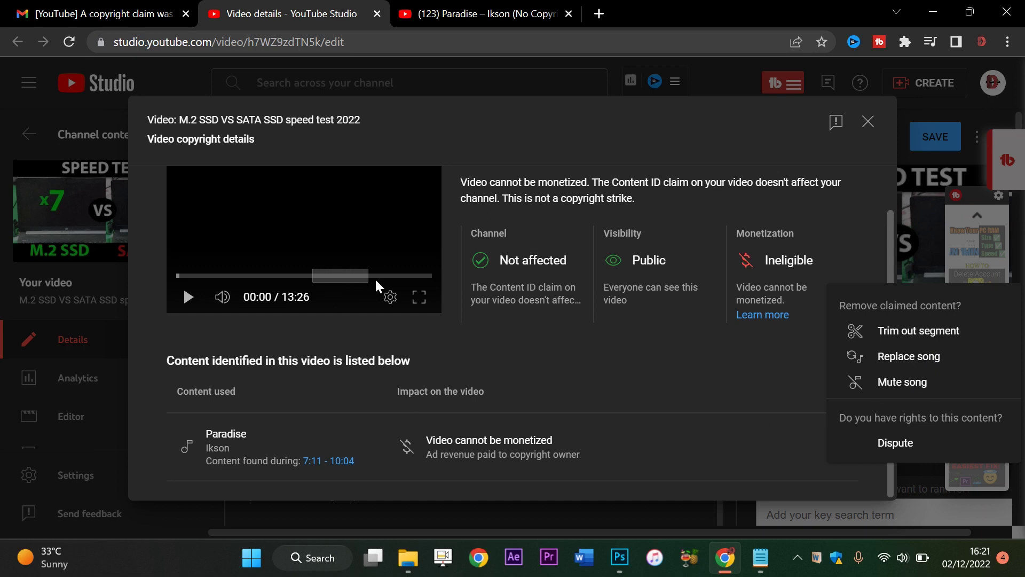
- Dispute the Paradise claim, confirming it isn't based on the listed invalid reasons, and continue
click(883, 446)
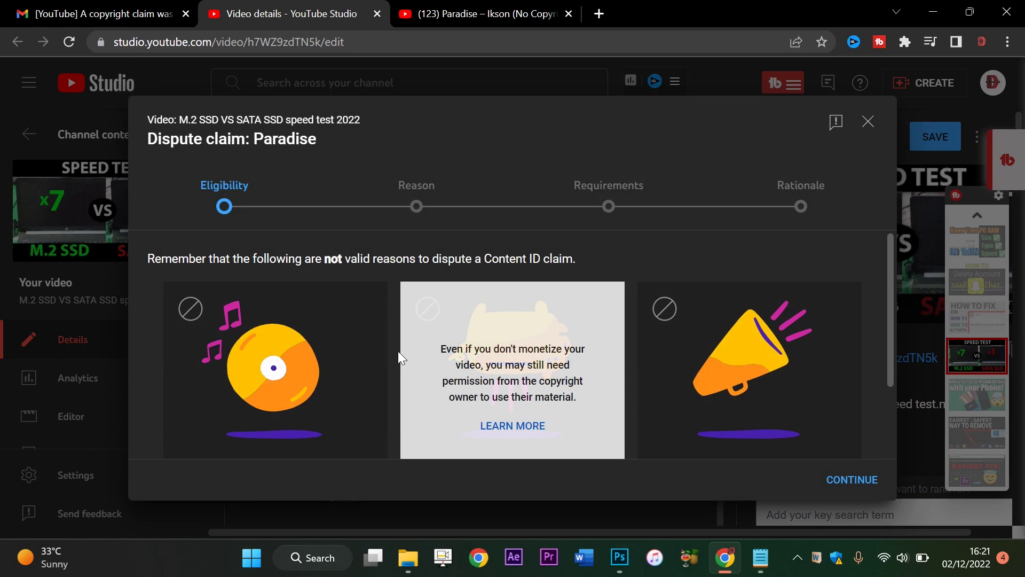
scroll(315, 327, down, 2)
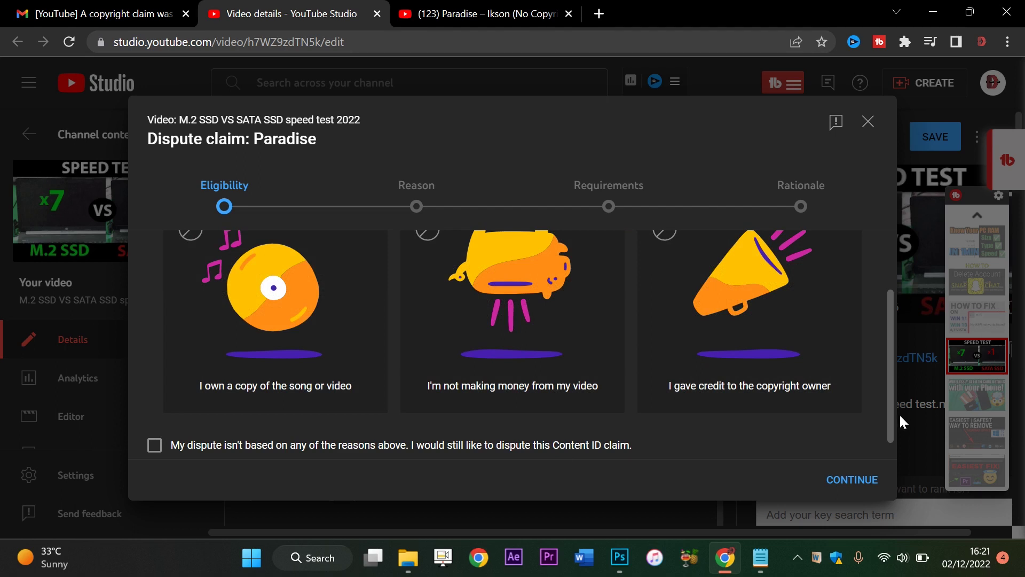
scroll(890, 393, down, 1)
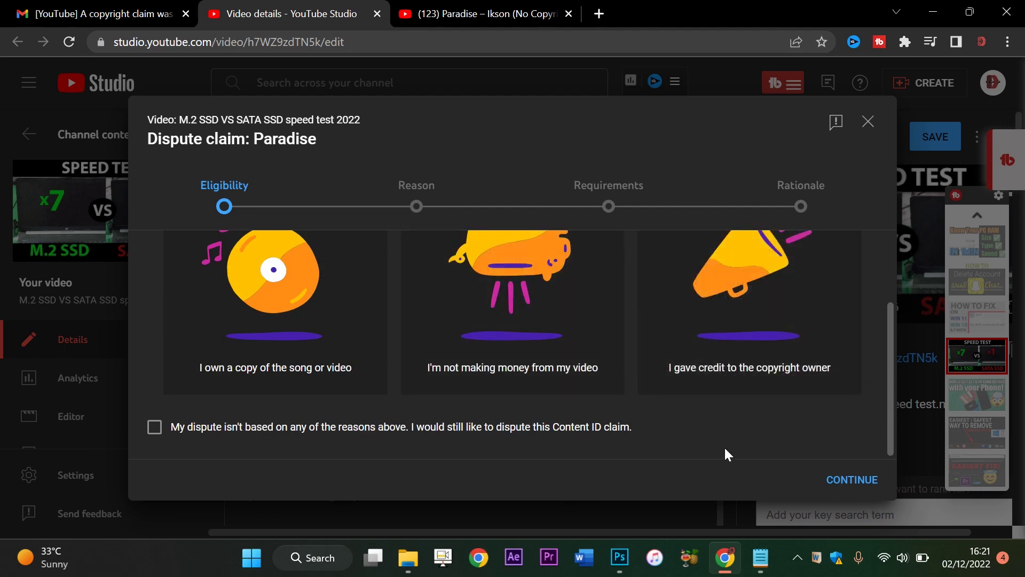
scroll(725, 449, up, 2)
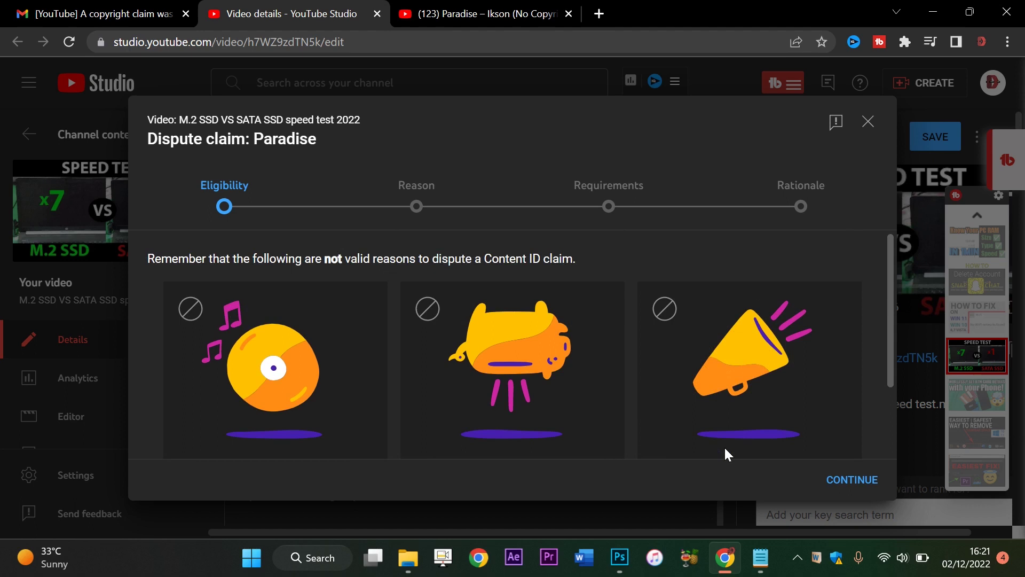
scroll(725, 449, down, 2)
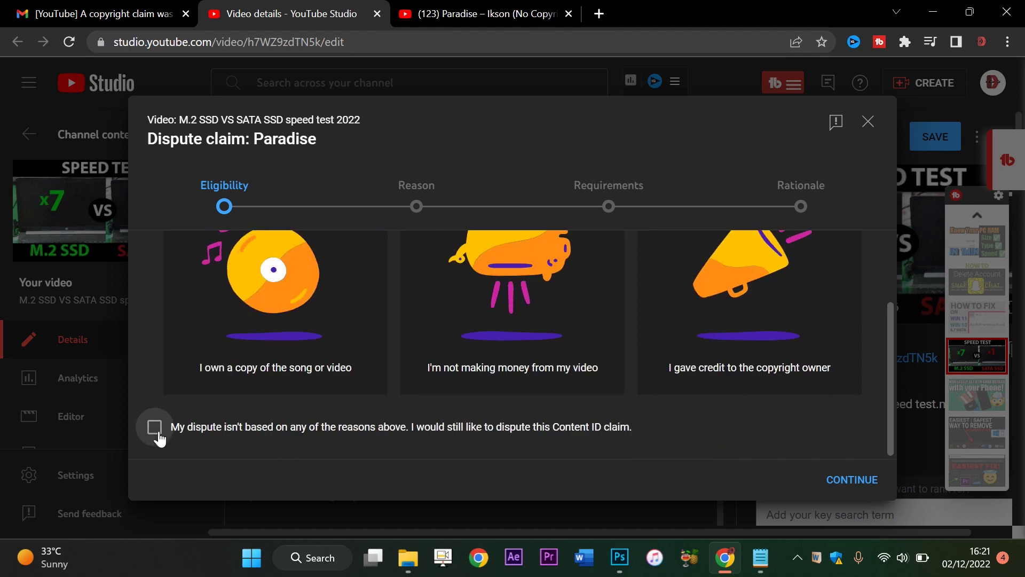
click(157, 430)
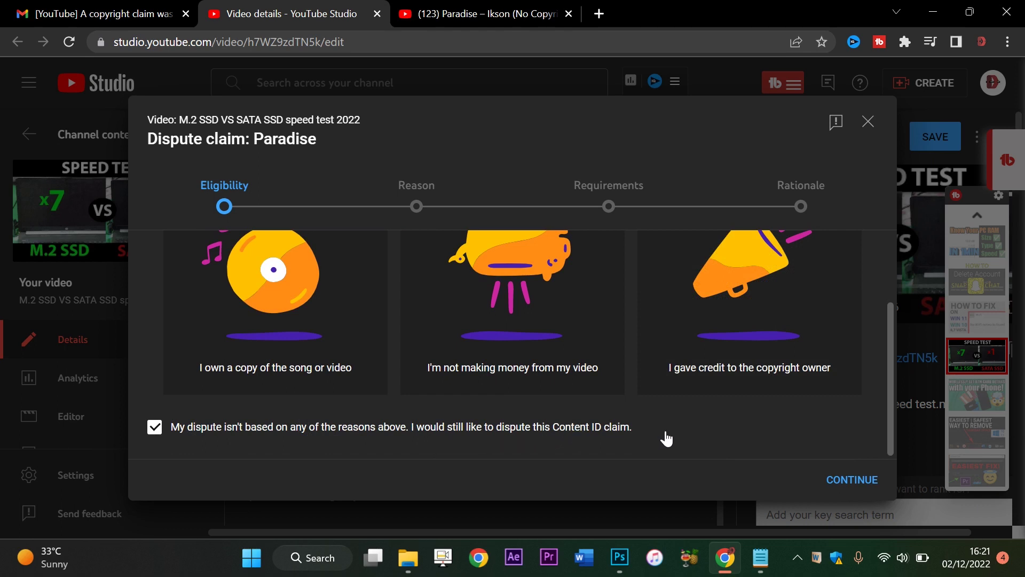
click(864, 481)
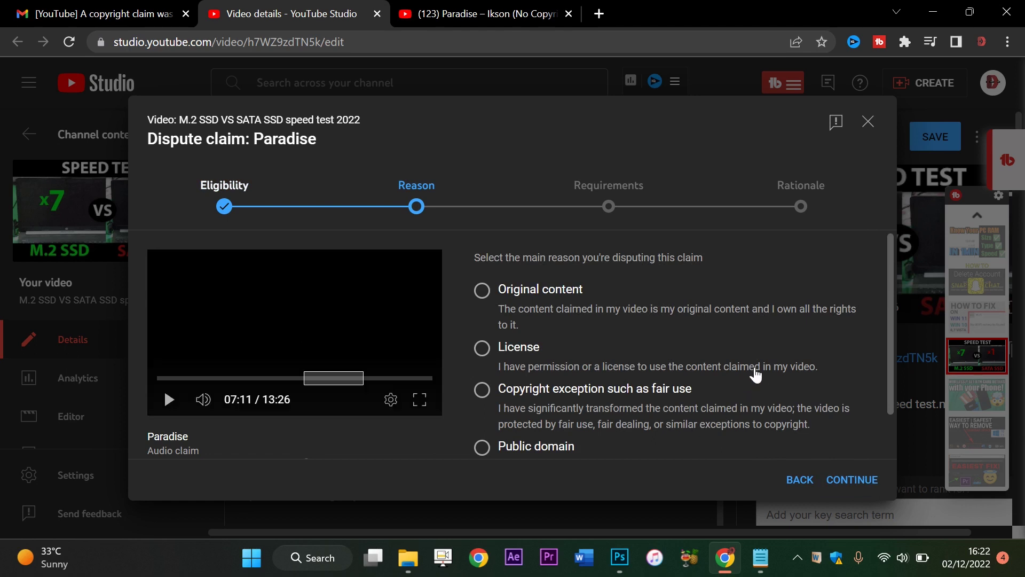
- Choose fair use as the dispute reason and affirm the video is protected under fair use
scroll(756, 375, down, 1)
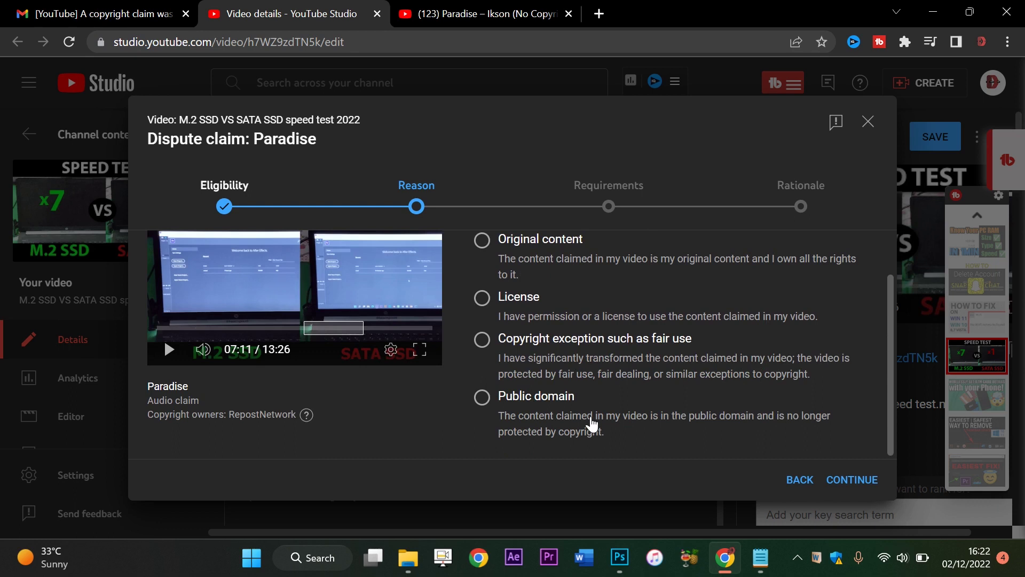
click(482, 399)
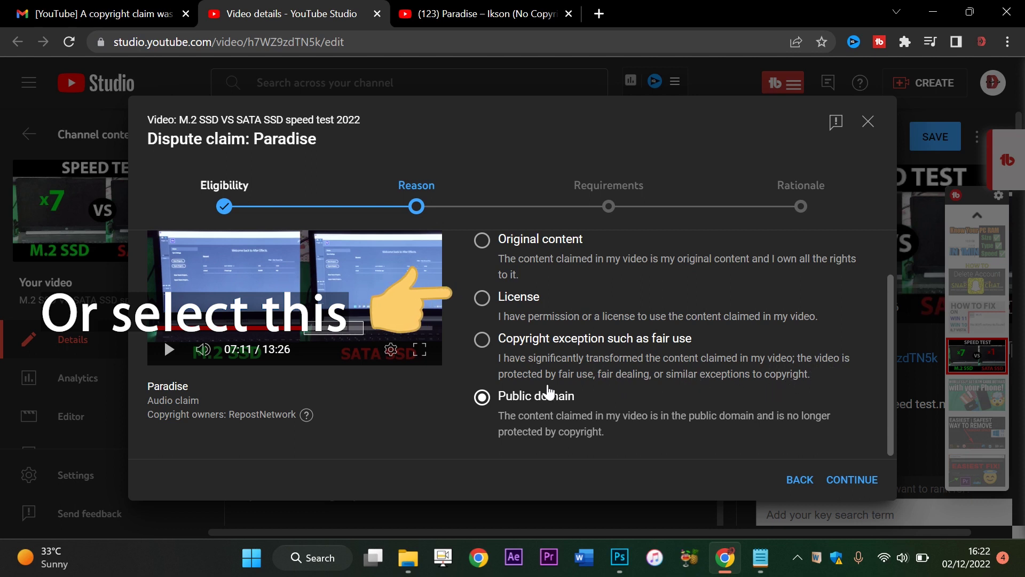
click(483, 346)
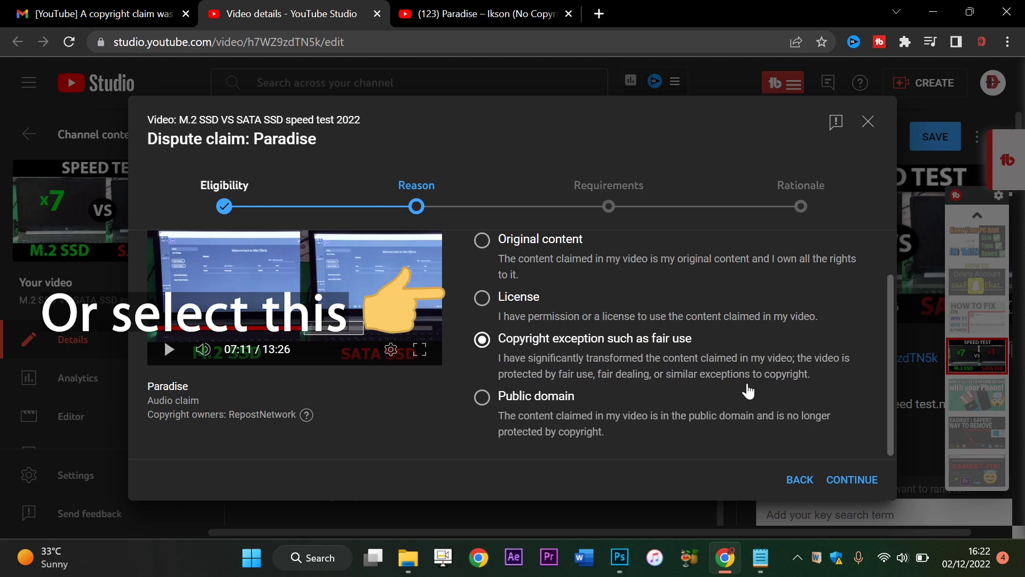
click(850, 483)
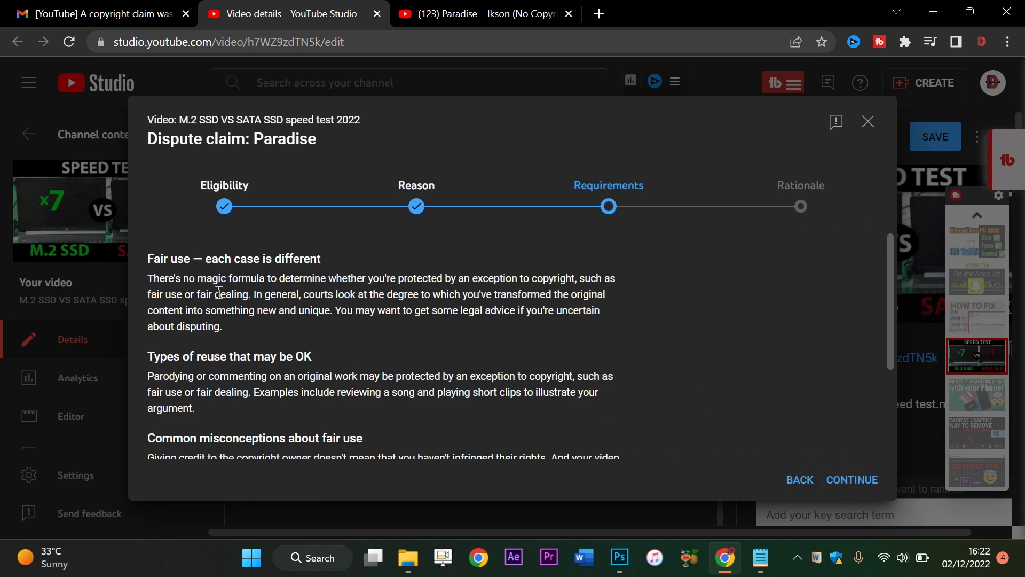
scroll(207, 291, down, 3)
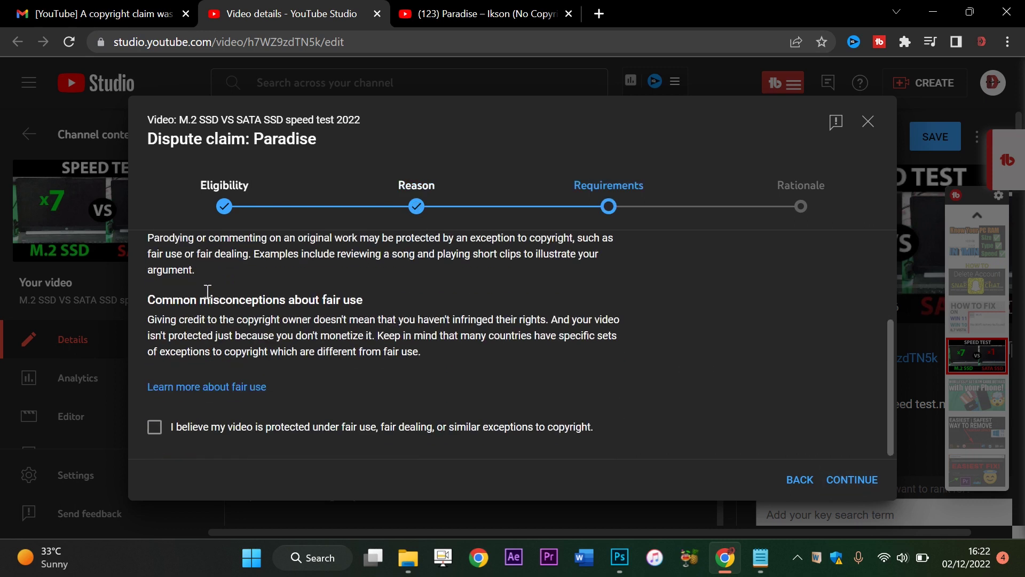
click(171, 432)
- Advance to the Rationale step and set the Type of reuse to Educational video
click(858, 486)
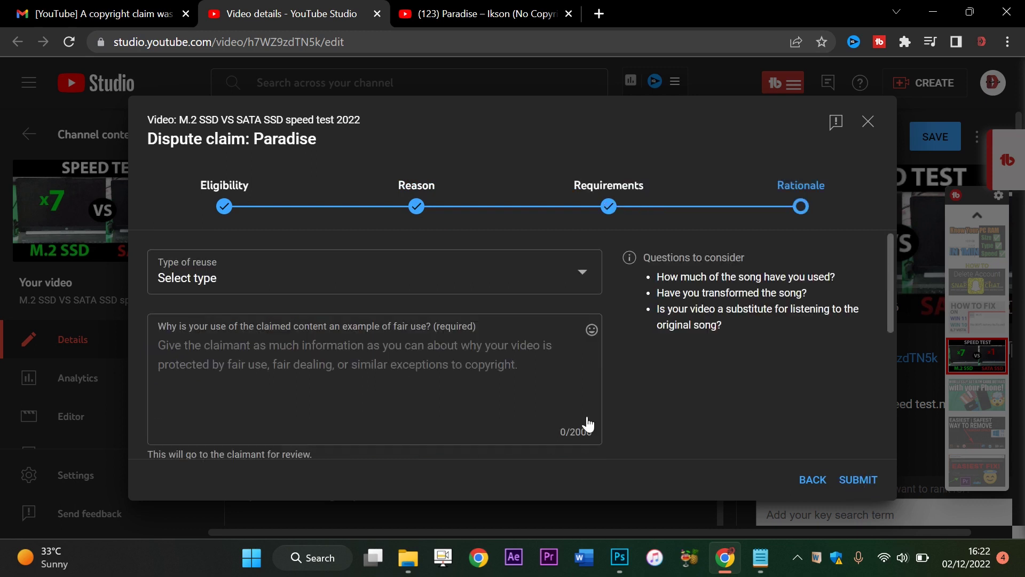
click(179, 348)
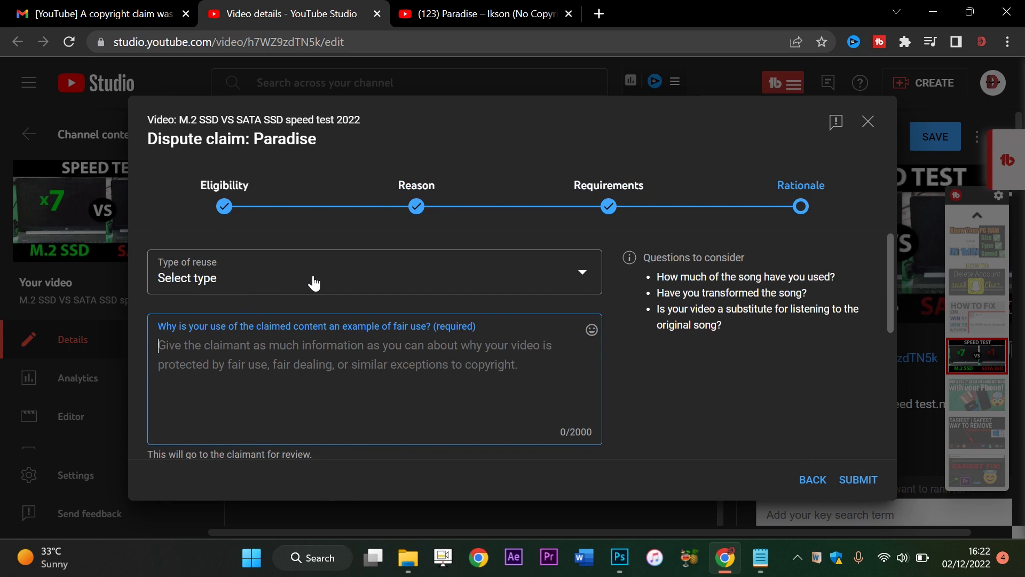
click(348, 283)
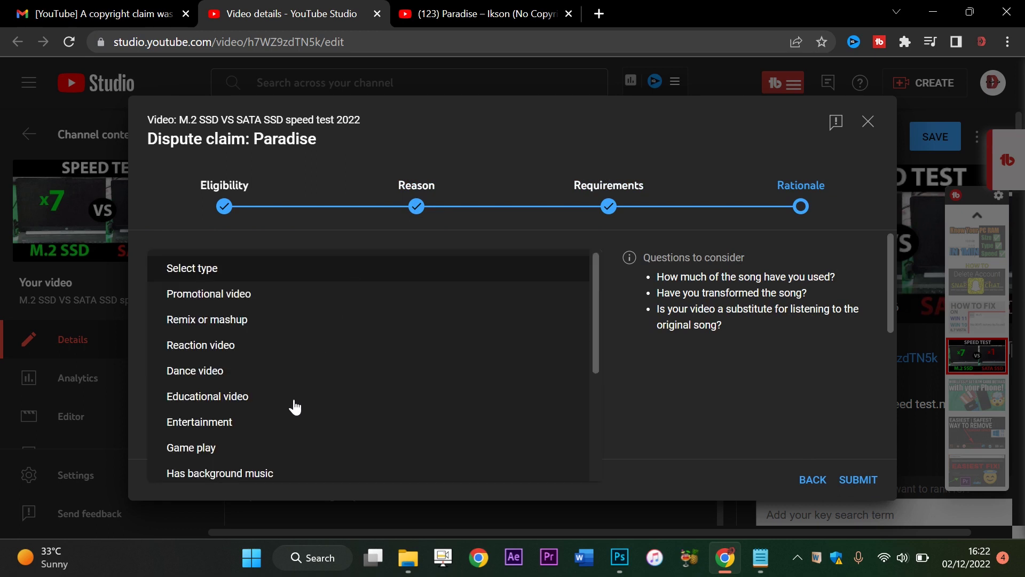
scroll(294, 438, down, 3)
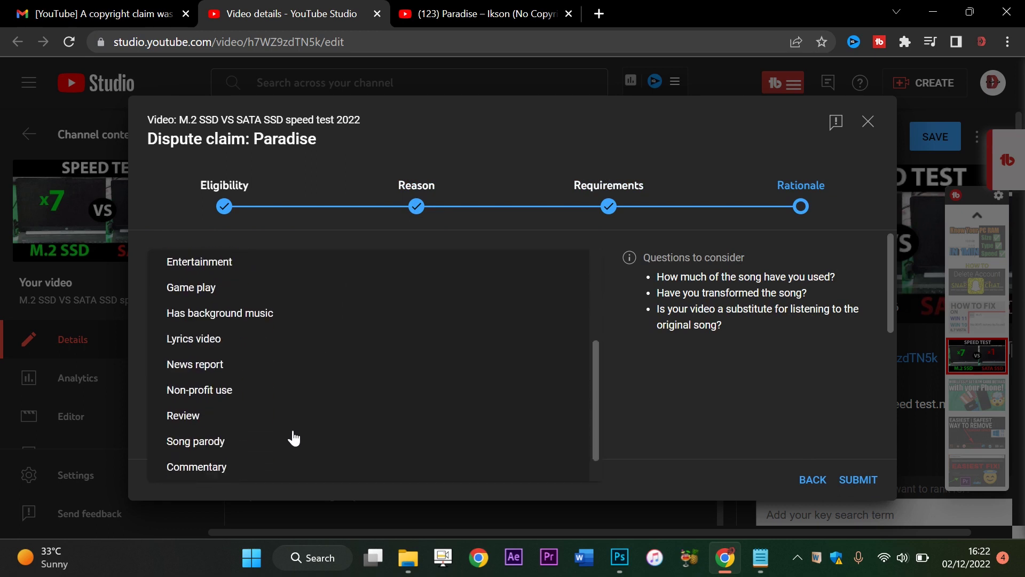
scroll(293, 438, down, 1)
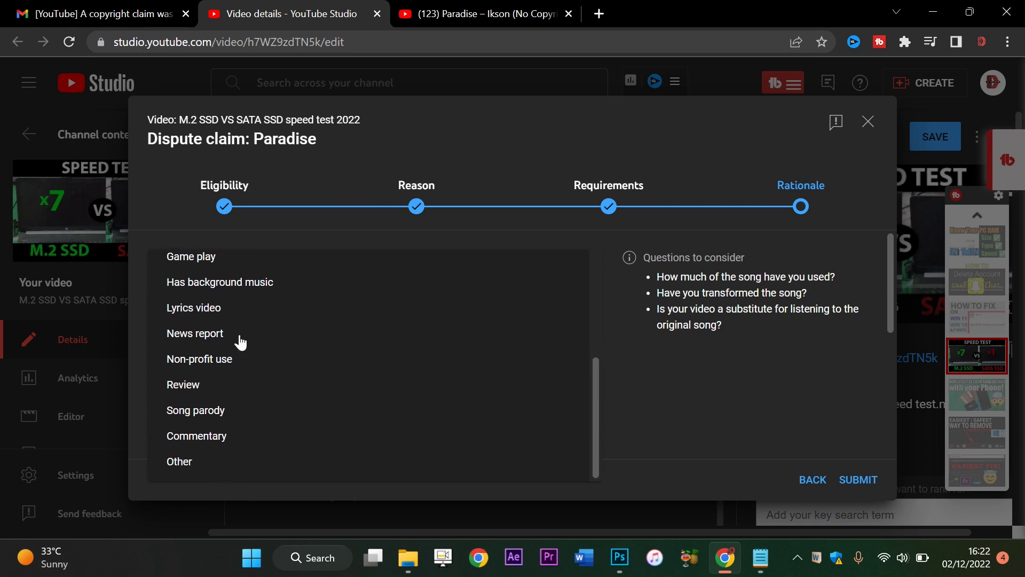
scroll(265, 295, up, 4)
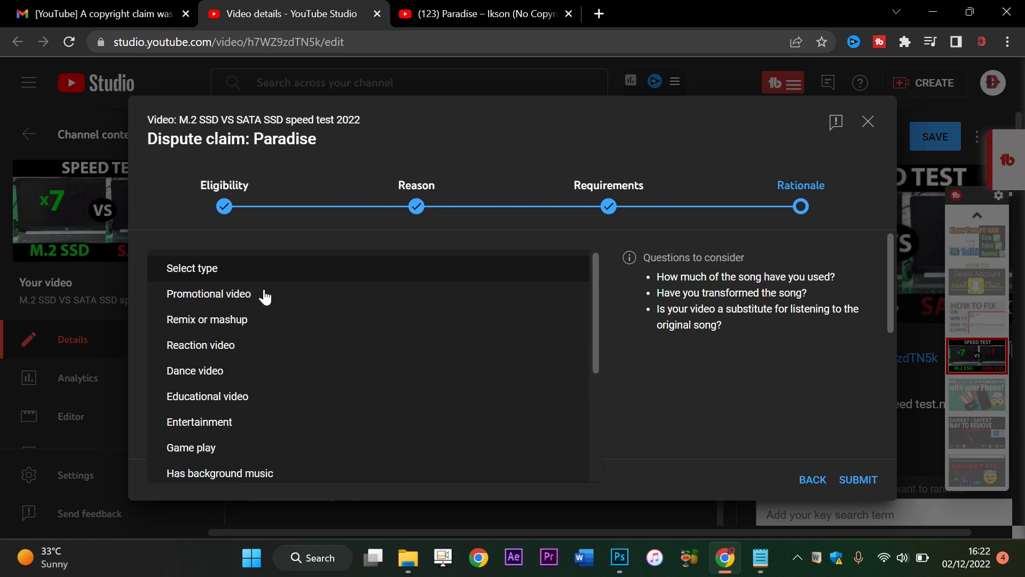
scroll(266, 298, down, 3)
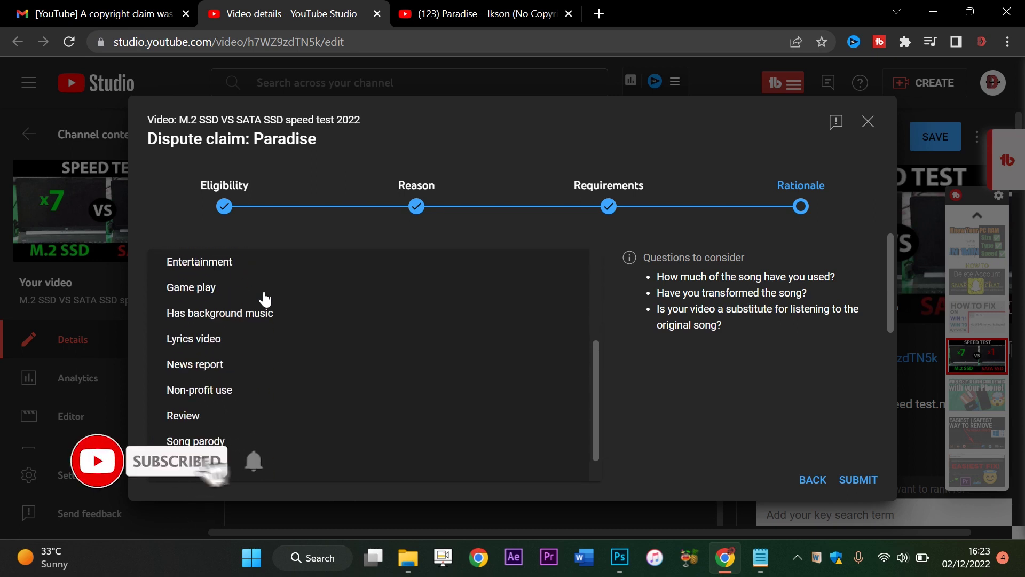
scroll(265, 297, up, 2)
scroll(265, 299, down, 3)
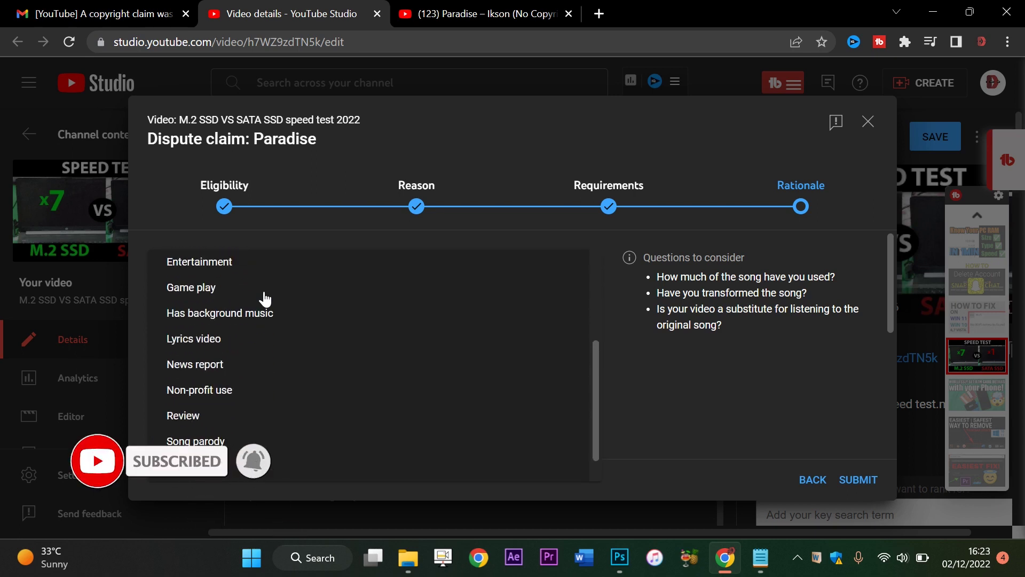
scroll(264, 297, up, 3)
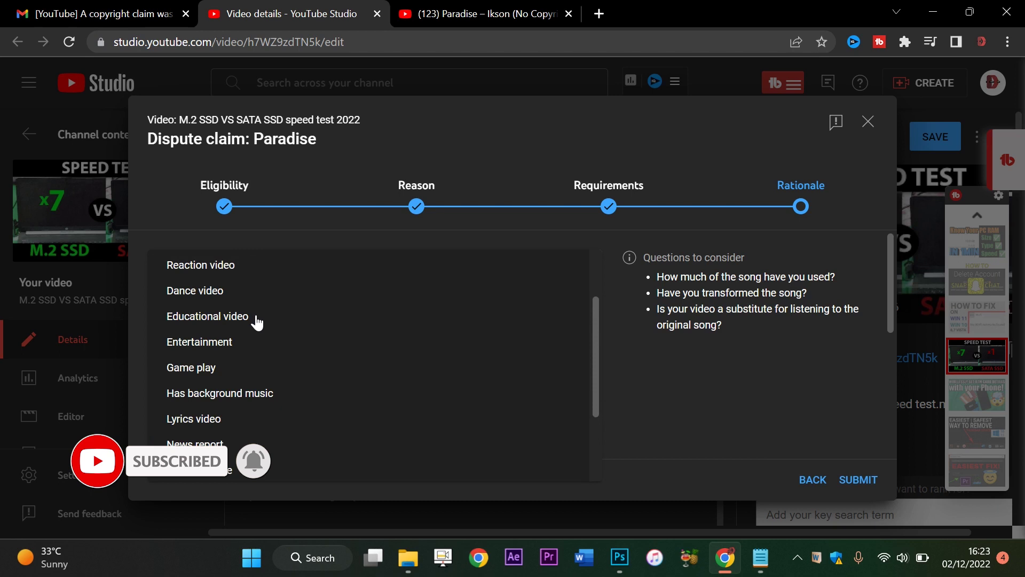
click(258, 317)
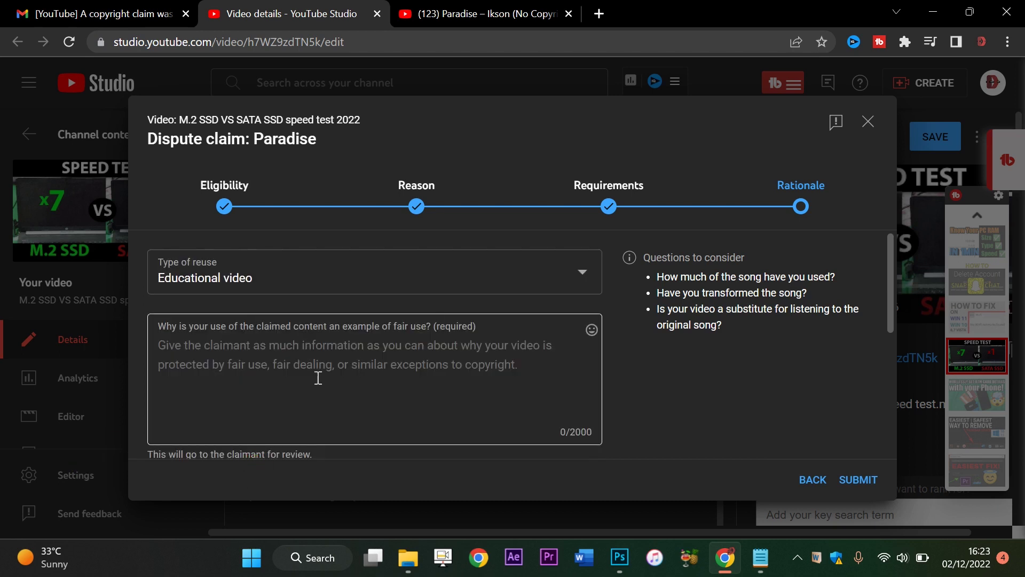
click(275, 367)
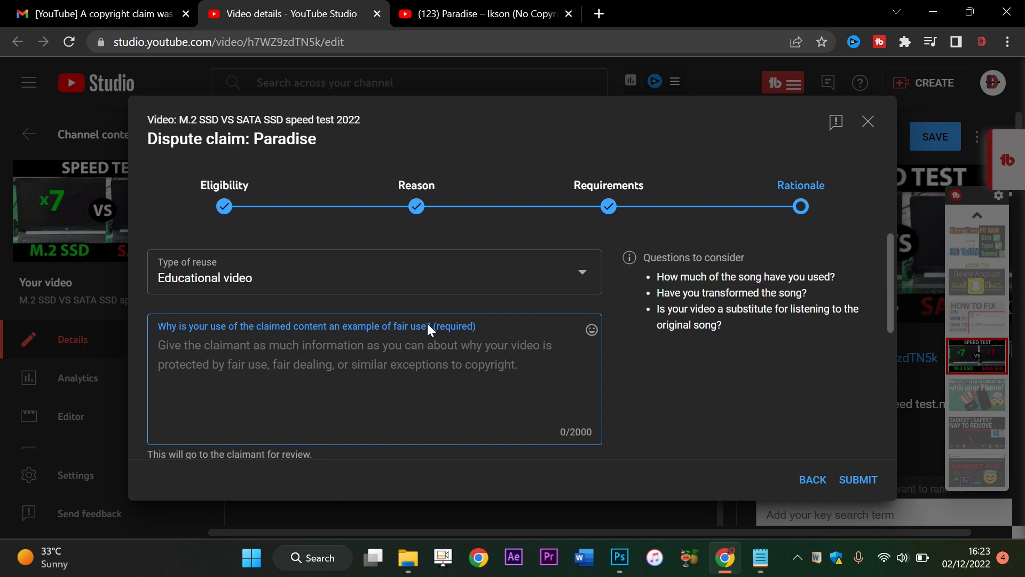
- Select and copy the whole Creative Commons 3.0 rationale text from the Notepad draft
click(761, 558)
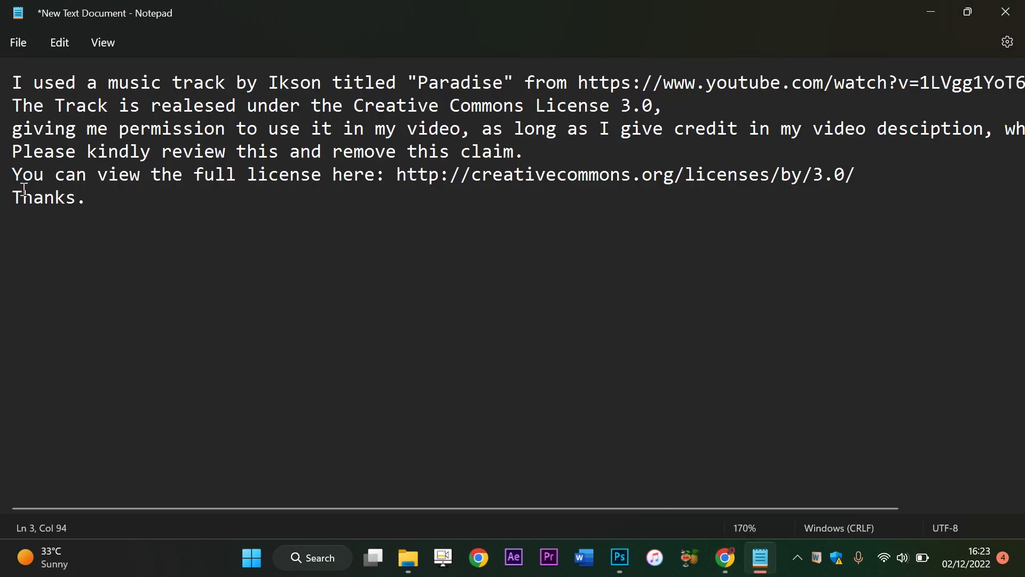
drag(6, 86, 197, 227)
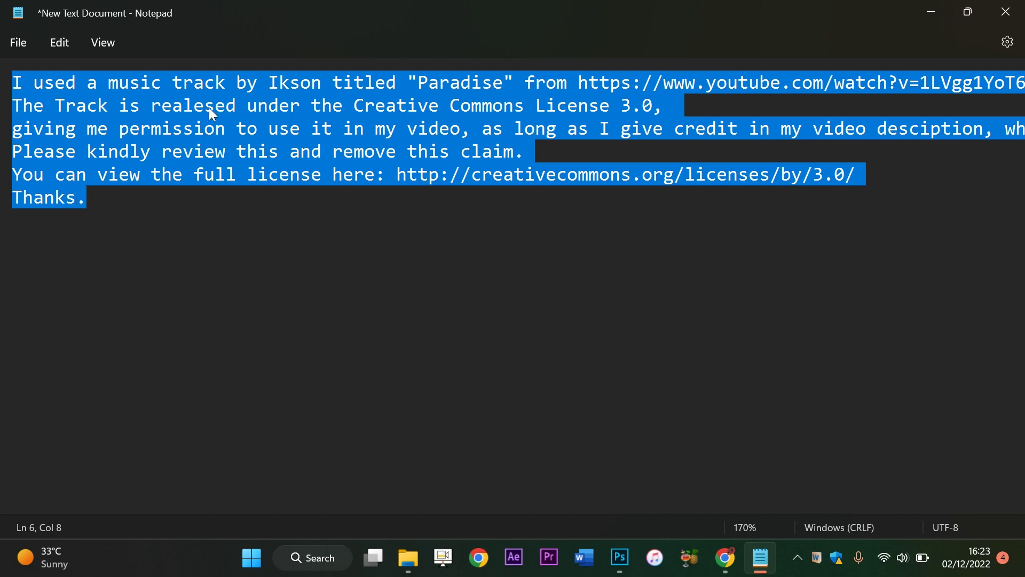
click(272, 83)
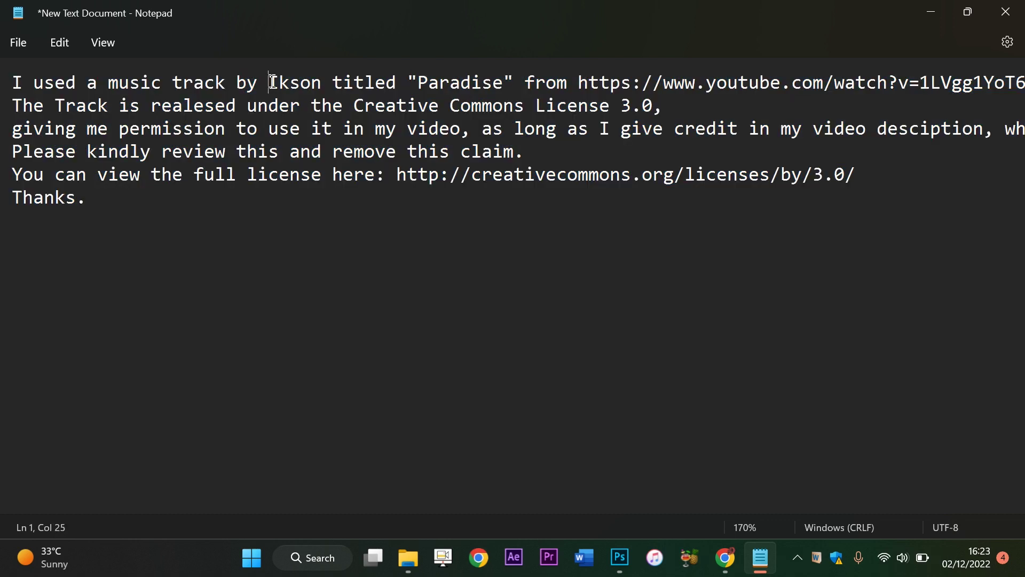
drag(272, 83, 1022, 83)
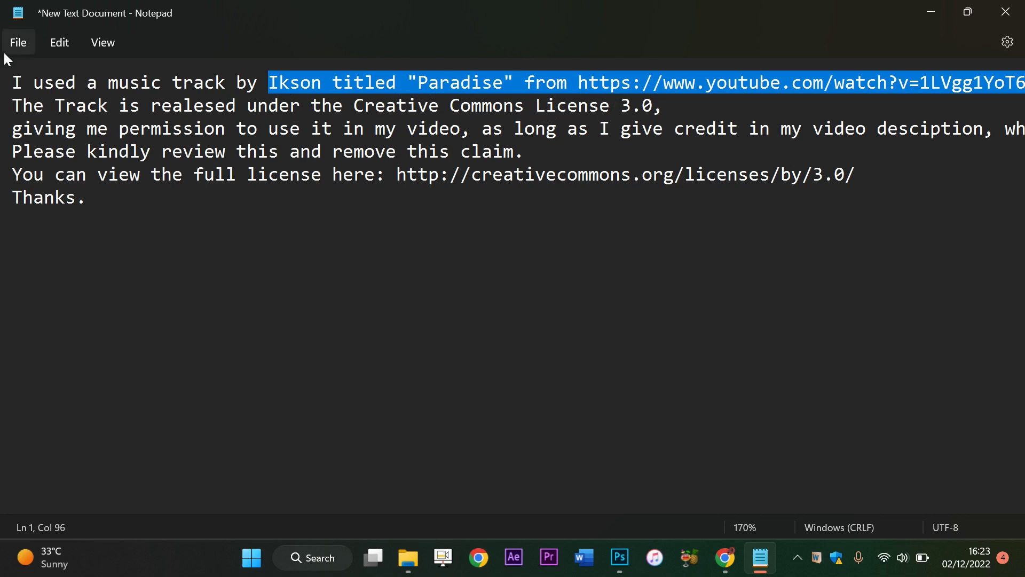
drag(12, 81, 80, 197)
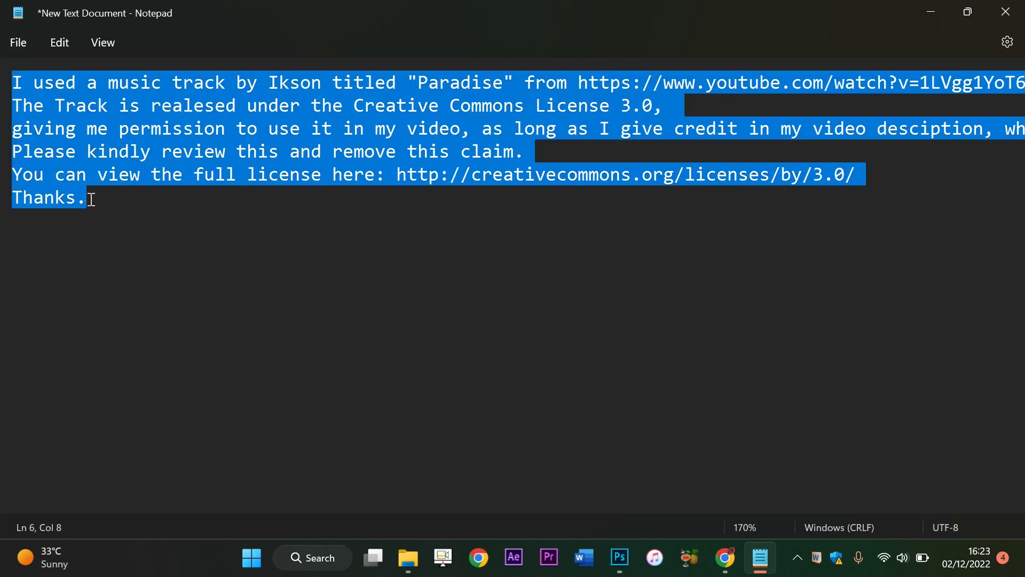
right_click(78, 198)
click(133, 284)
- Paste the copied 403-character rationale into the fair-use explanation field
click(723, 568)
click(259, 336)
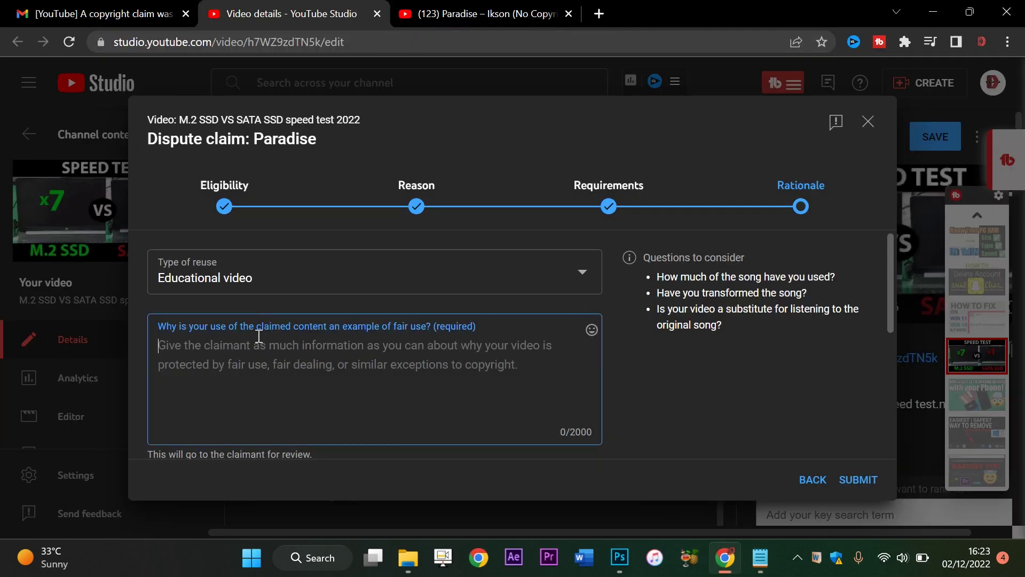
right_click(254, 348)
click(328, 220)
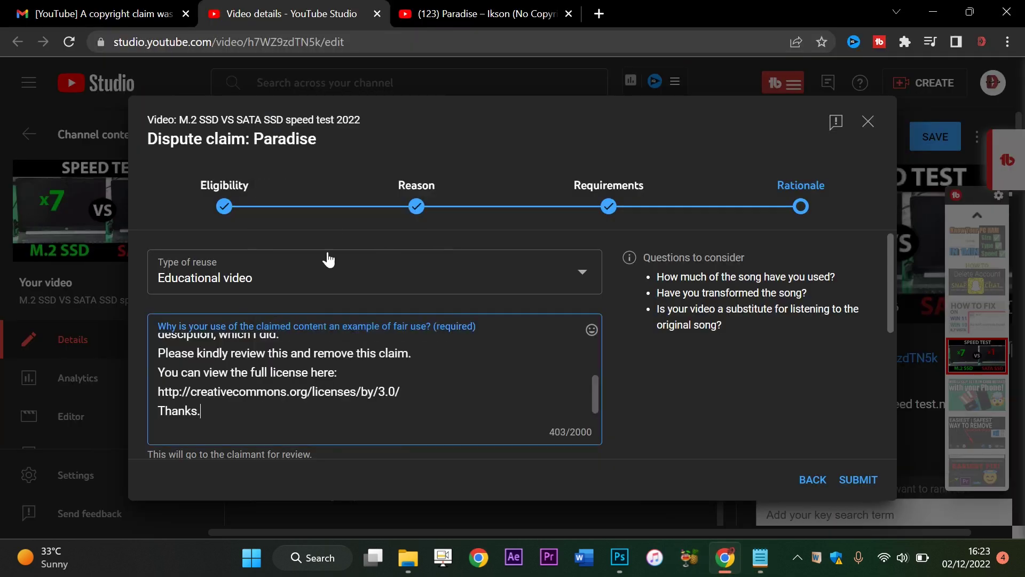
- Tick all three agreements: no infringement, claimant review, and fraudulent-dispute termination warning
scroll(742, 377, down, 5)
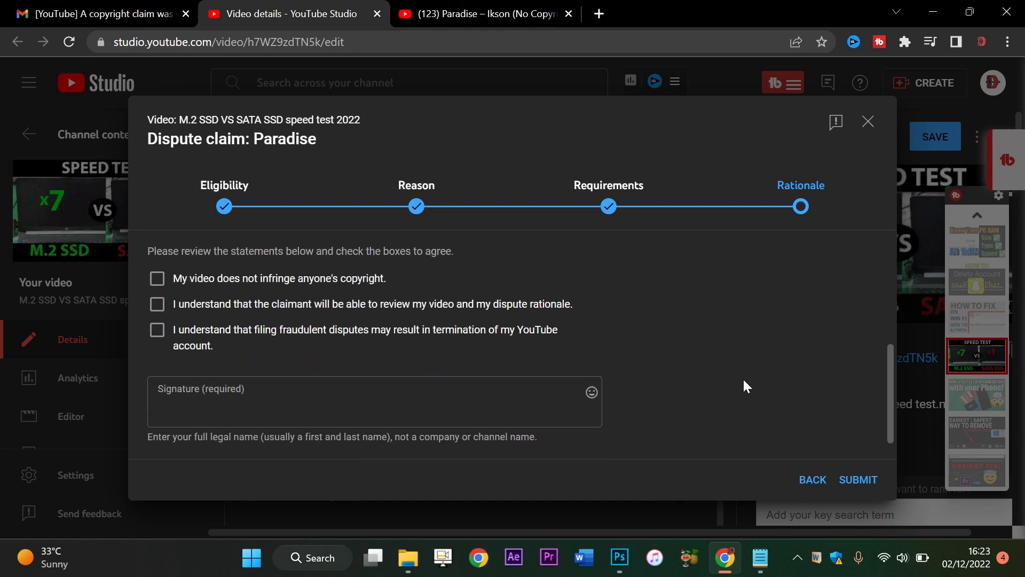
scroll(379, 350, up, 2)
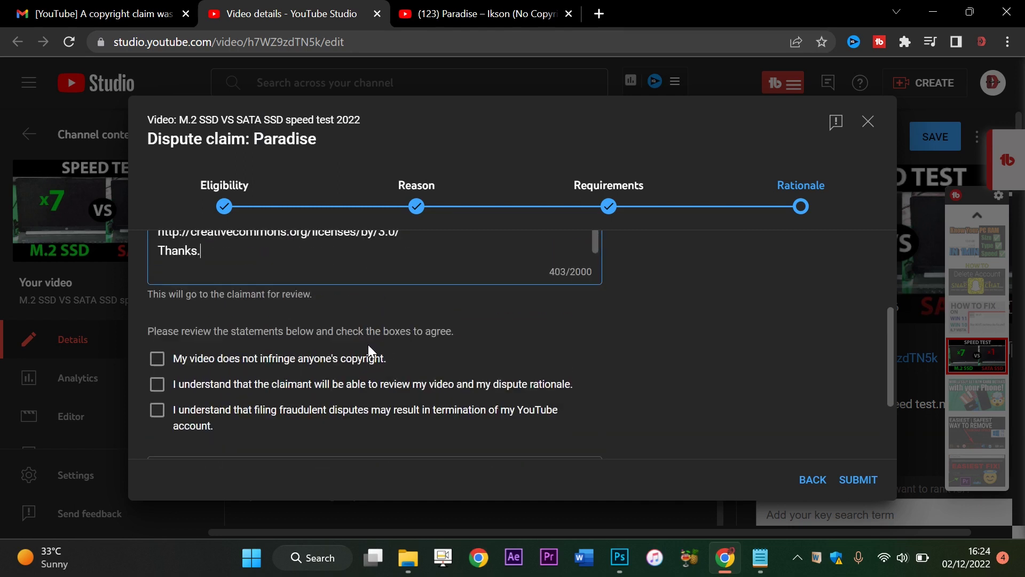
click(157, 363)
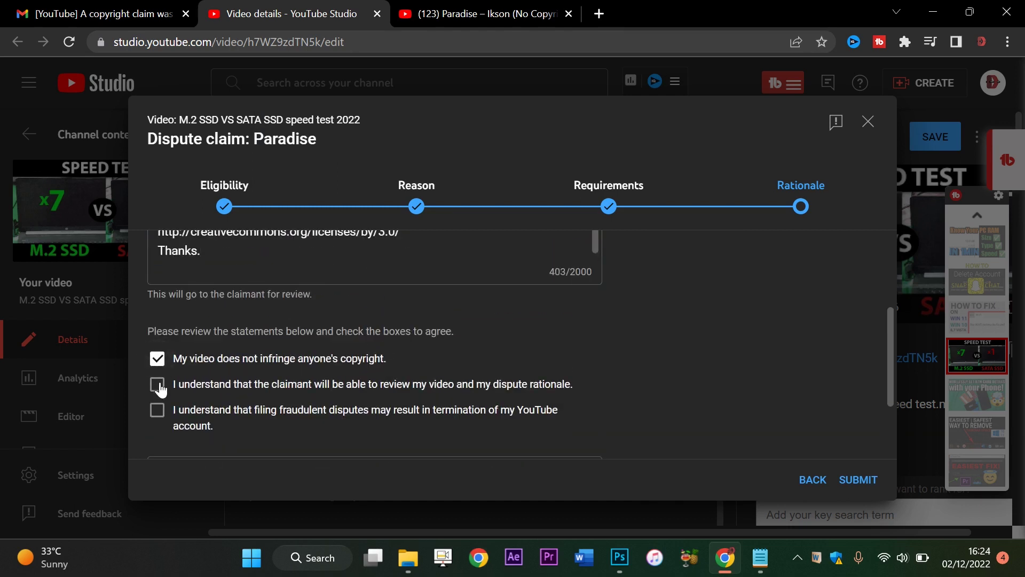
click(158, 385)
click(157, 411)
scroll(819, 369, down, 3)
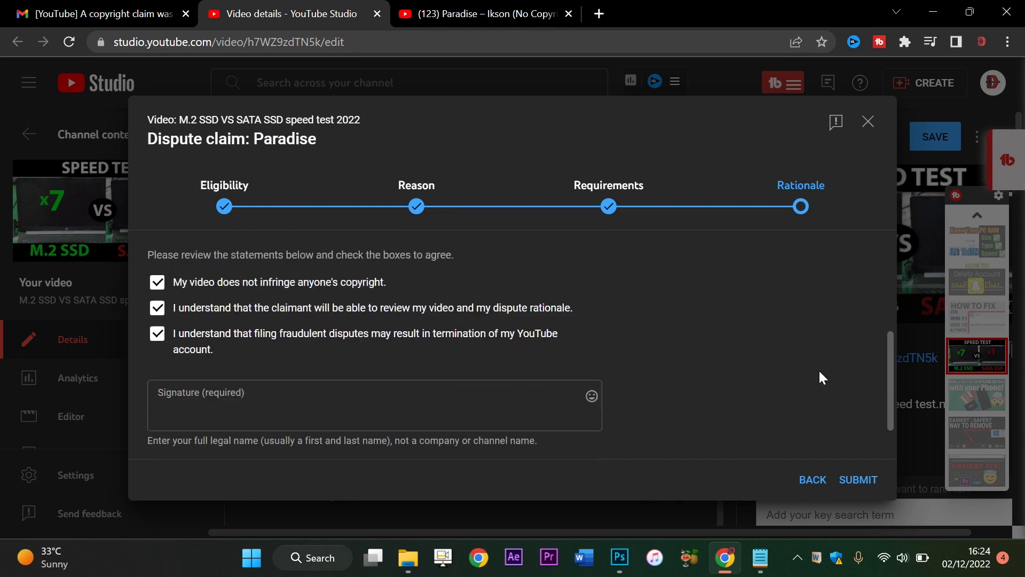
- Enter the uploader's full legal name in the Signature (required) field
click(291, 377)
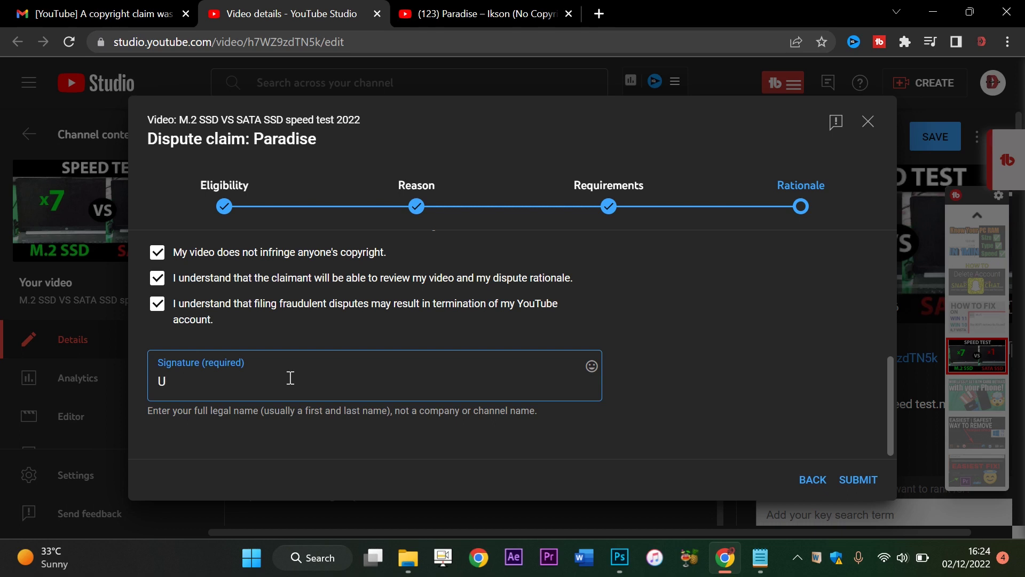
text(Udsman Dahiru Degereji)
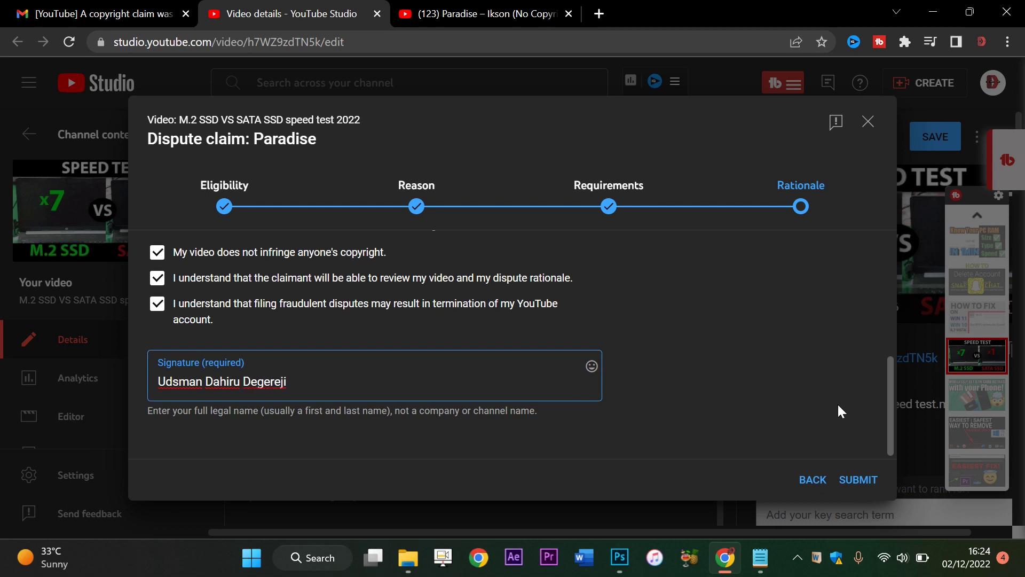
- Submit the completed Paradise fair-use dispute so the claim shows Dispute under review
click(856, 479)
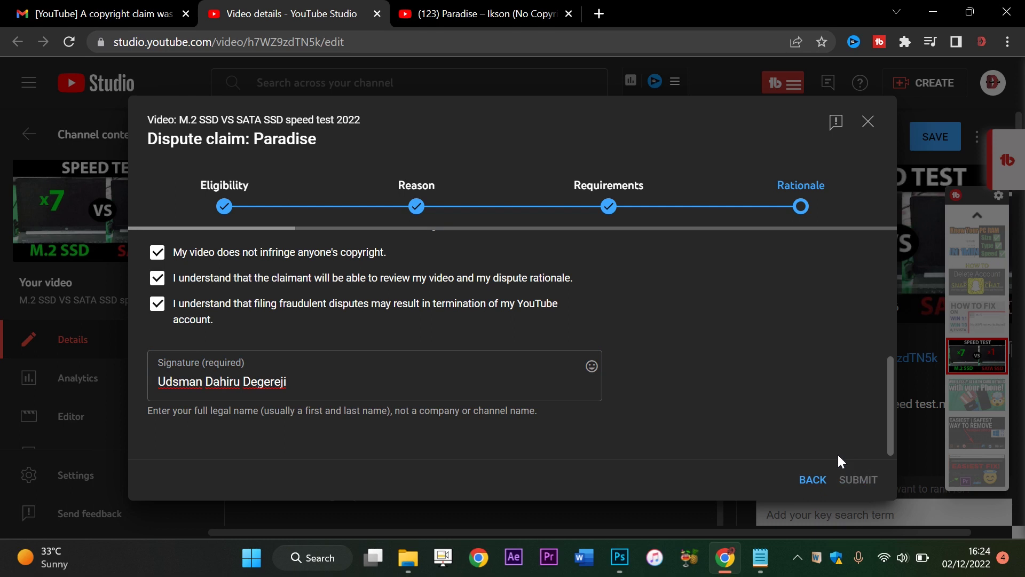